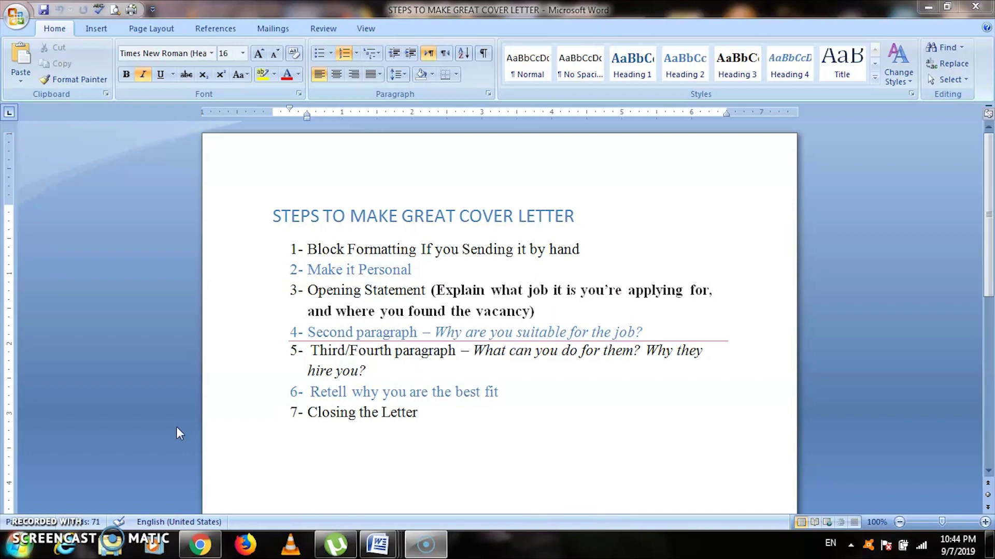
# Open a new blank document, Document1, with Ctrl+N in place of the cover-letter outline.
pyautogui.click(213, 412)
pyautogui.hotkey('ctrl', 'n')
pyautogui.click(334, 382)
# Apply the No Spacing style with Times New Roman at 12 pt on the blank page.
pyautogui.click(561, 343)
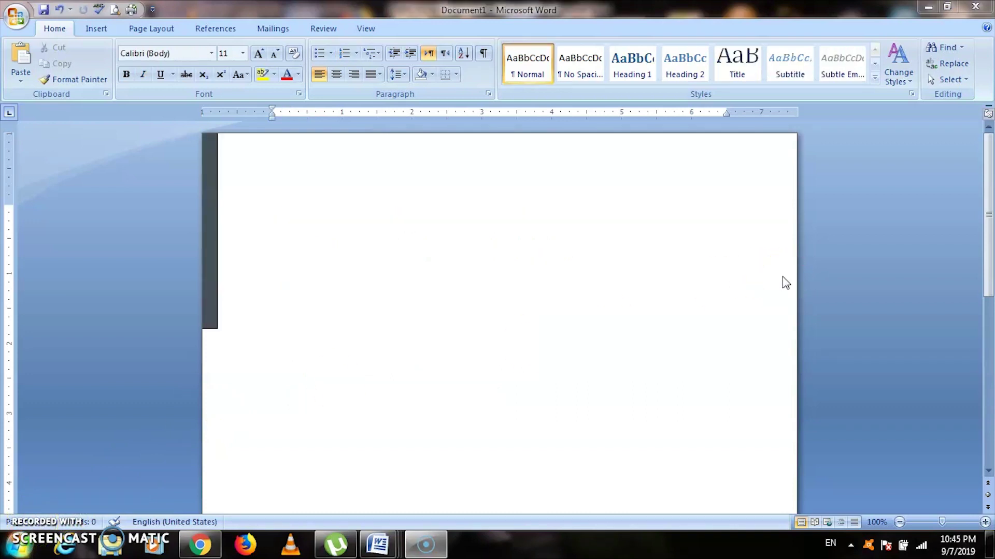
pyautogui.moveTo(986, 212)
pyautogui.mouseDown()
pyautogui.moveTo(989, 401)
pyautogui.moveTo(990, 205)
pyautogui.mouseUp()
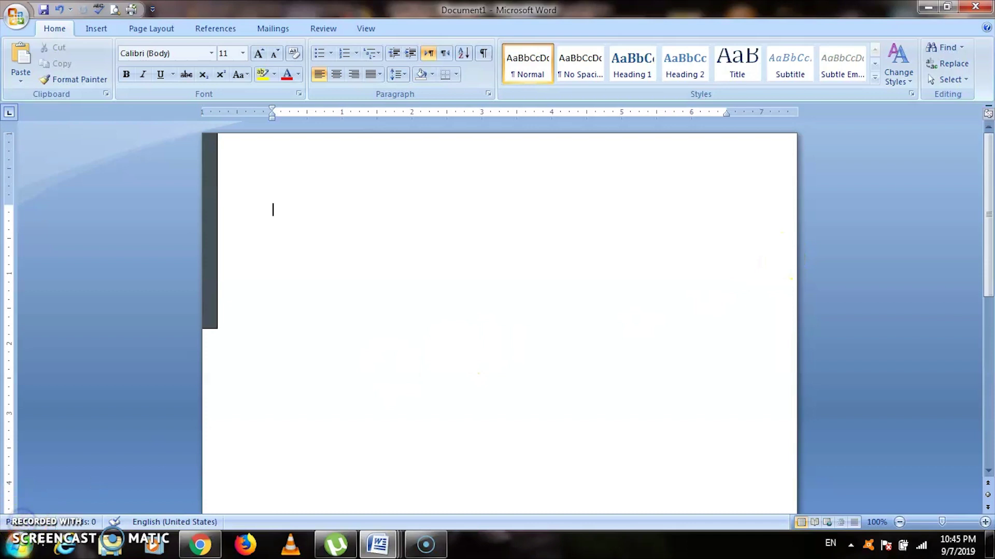
pyautogui.click(399, 305)
pyautogui.click(579, 67)
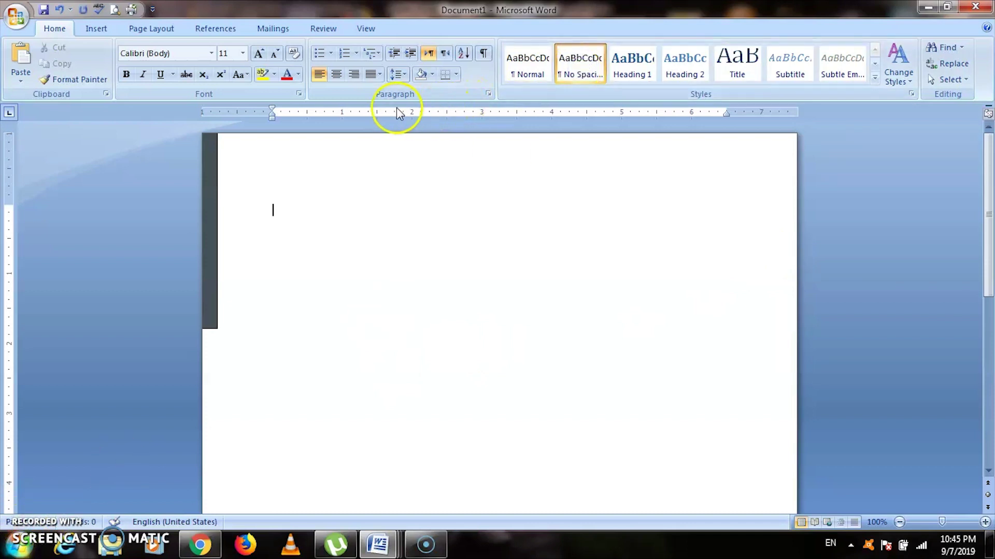
pyautogui.click(213, 54)
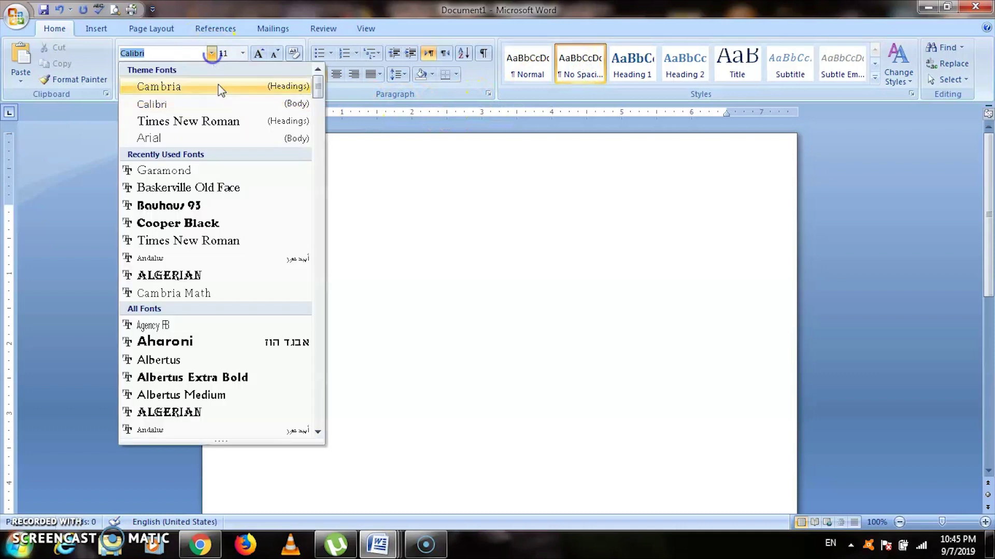
pyautogui.click(218, 120)
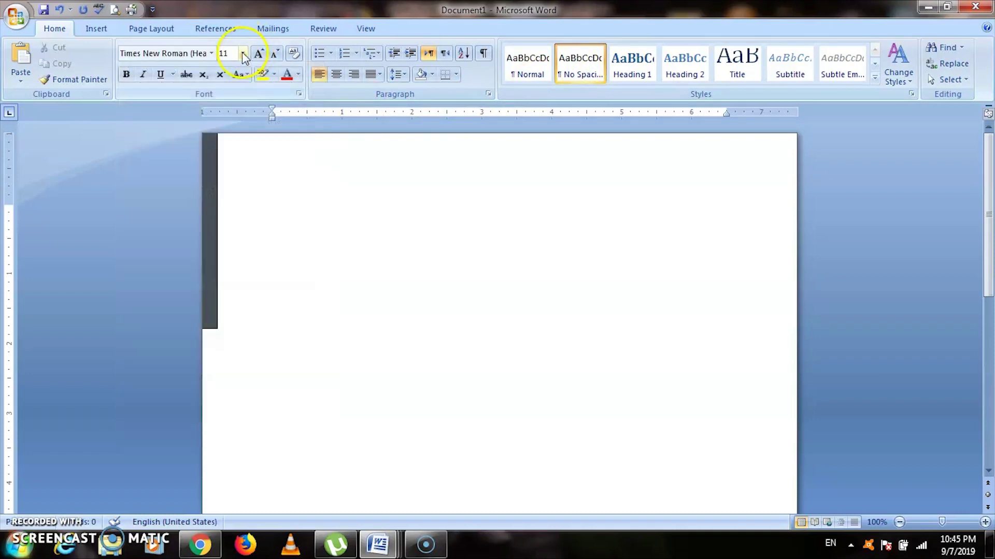
pyautogui.click(242, 53)
pyautogui.click(227, 119)
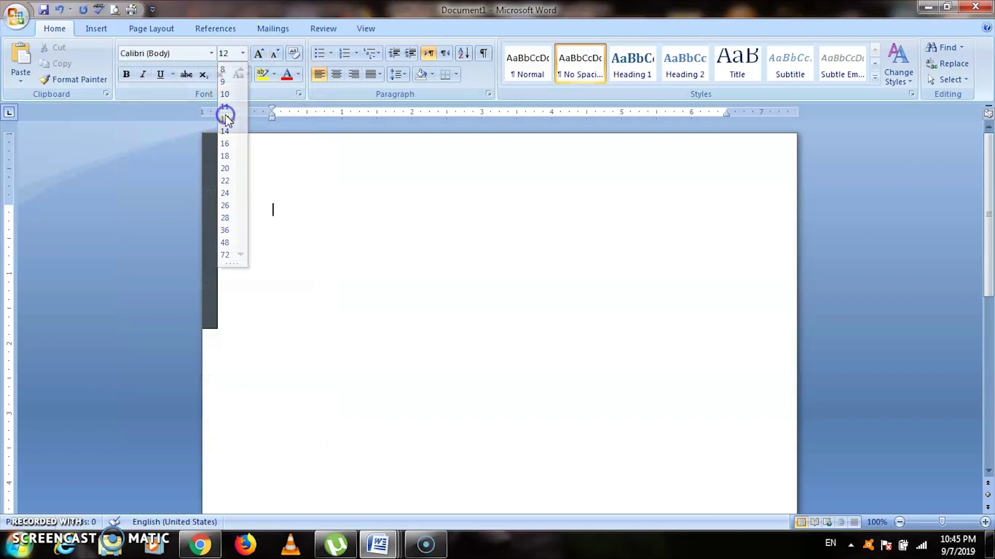
# Justify the text and set line spacing to 1.5, then back to 1.0.
pyautogui.click(379, 74)
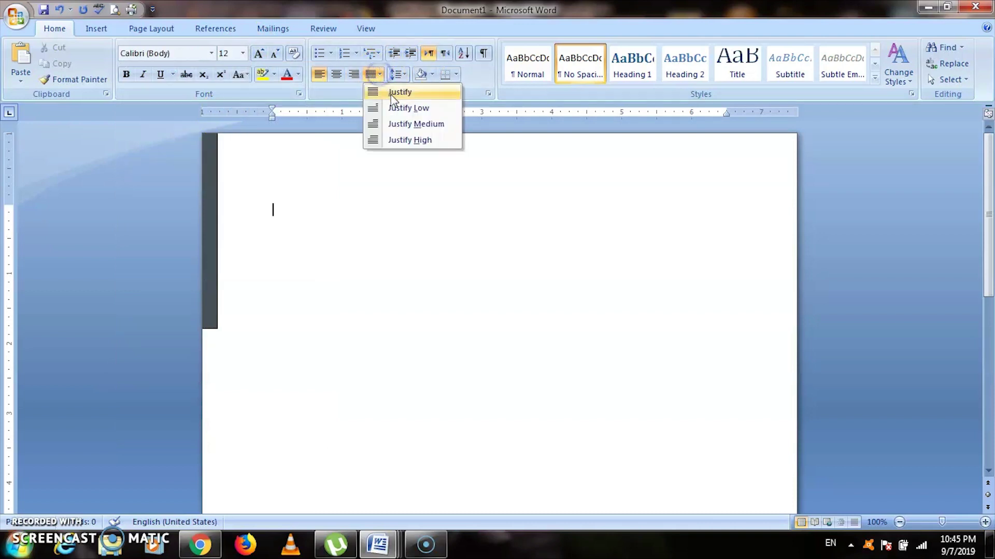
pyautogui.click(392, 92)
pyautogui.click(394, 87)
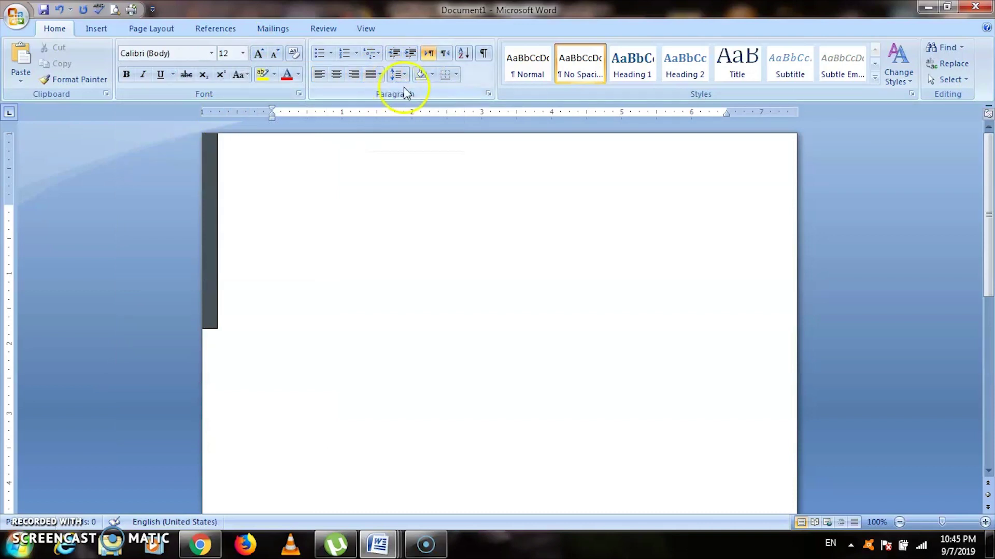
pyautogui.click(406, 78)
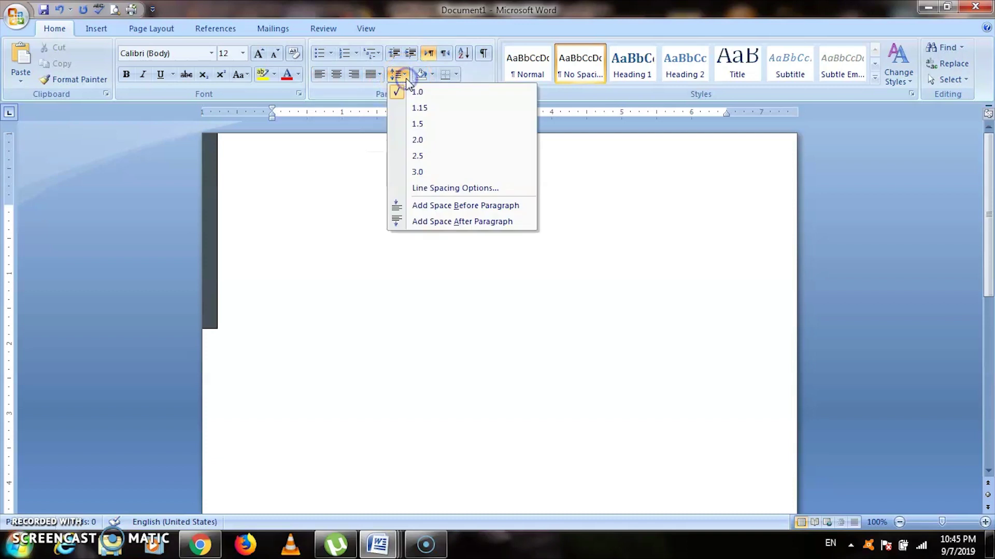
pyautogui.click(417, 125)
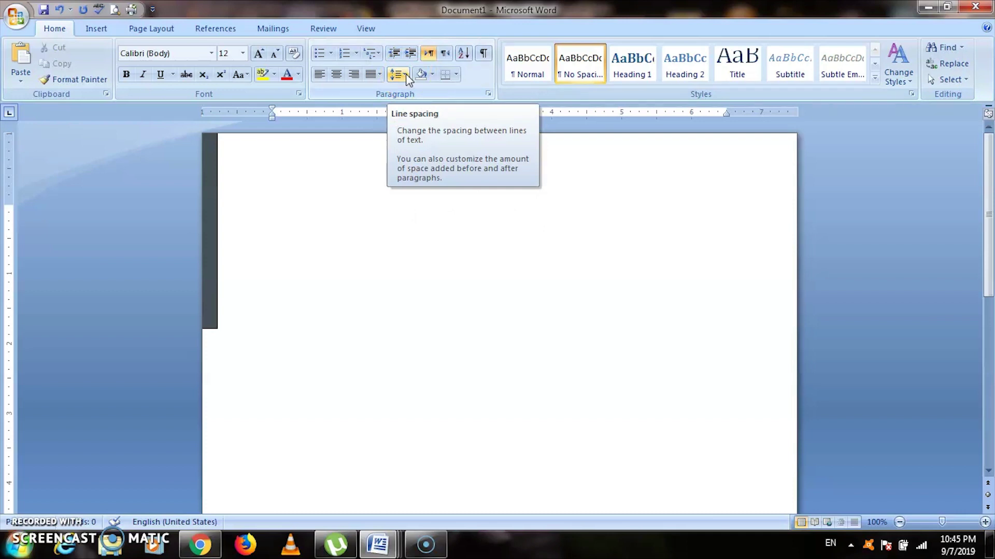
pyautogui.click(406, 75)
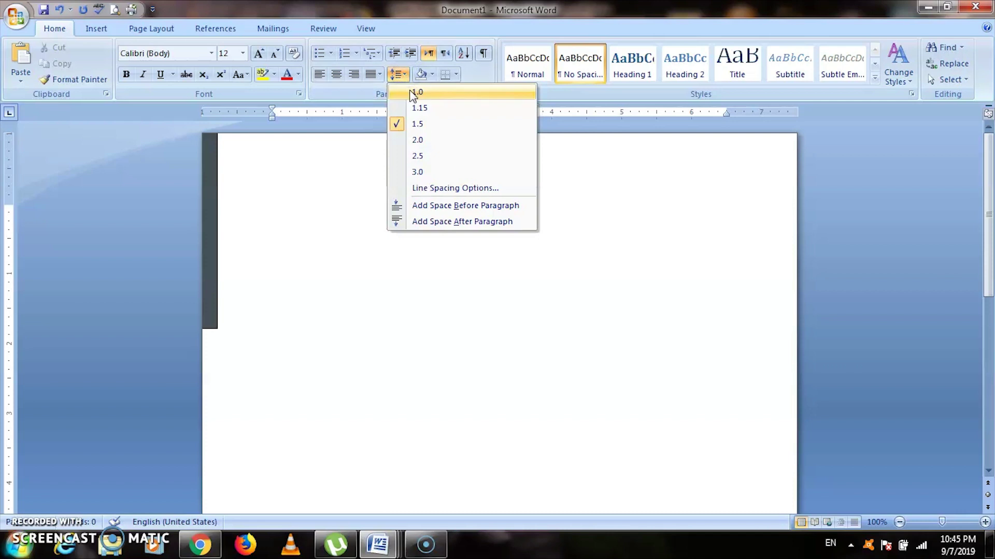
pyautogui.click(410, 92)
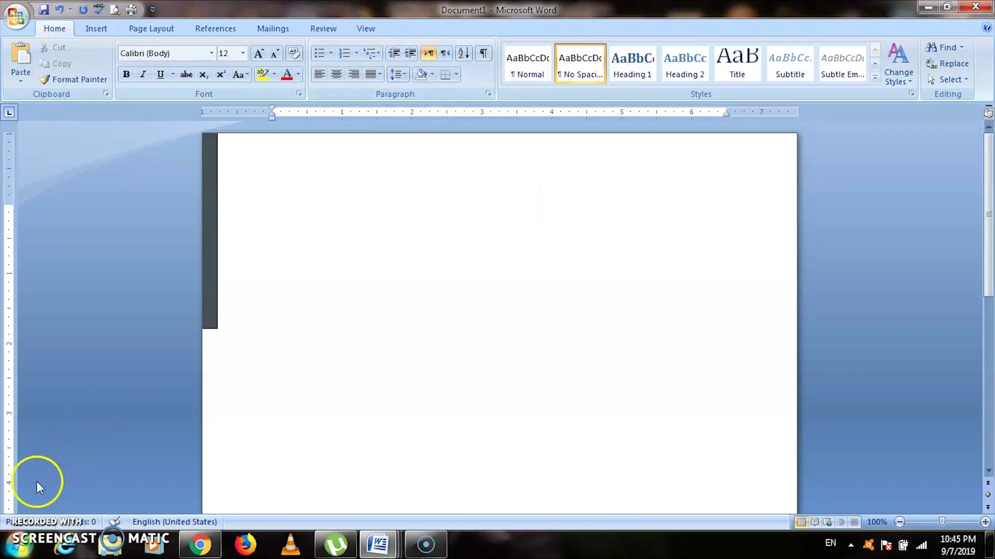
# Type the date '07th September 2019' at the page top, followed by a blank line.
pyautogui.click(275, 233)
pyautogui.write('07th ')
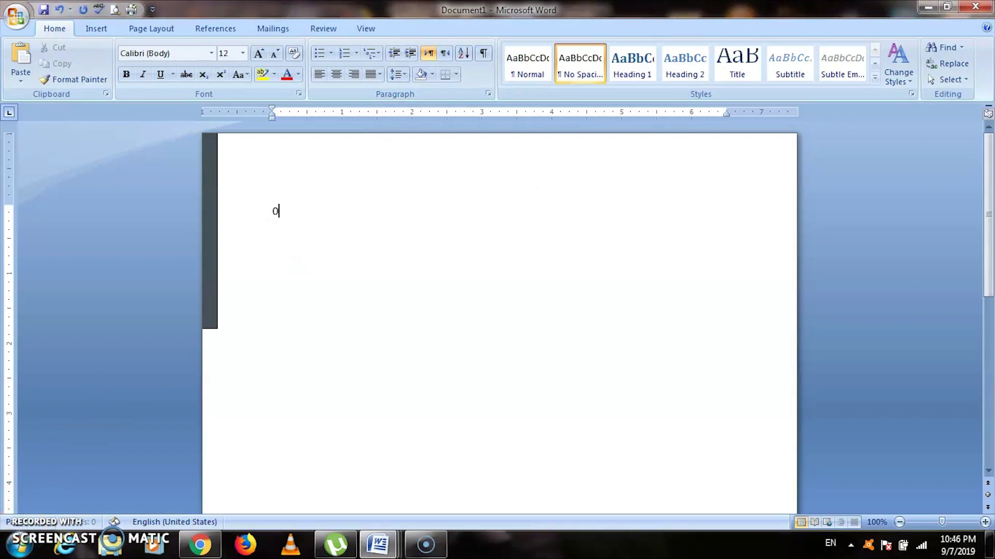
pyautogui.write('Septem')
pyautogui.press('Return')
pyautogui.write('2019')
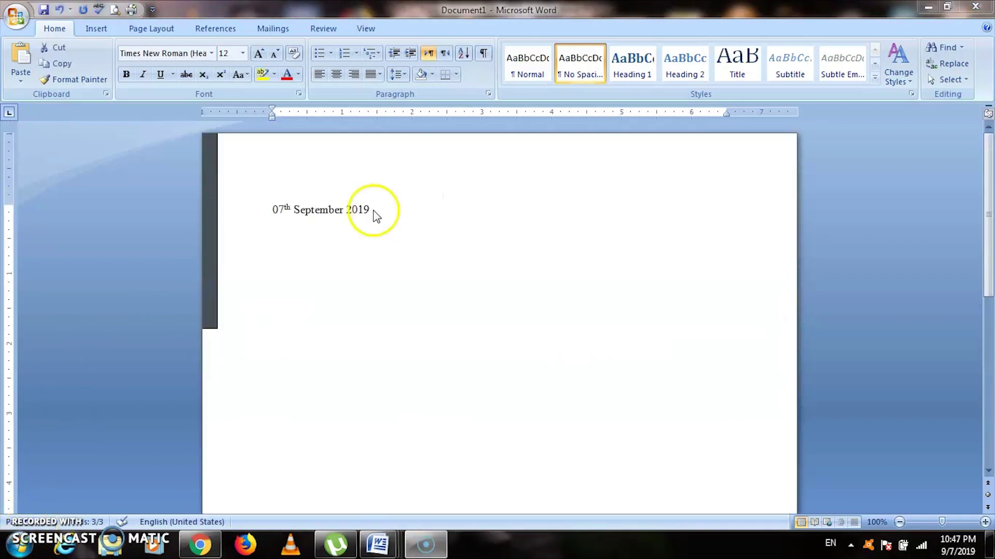
pyautogui.tripleClick(371, 212)
pyautogui.click(371, 210)
pyautogui.press('Return')
pyautogui.press('Return')
pyautogui.press('Return')
pyautogui.press('Return')
pyautogui.press('Return')
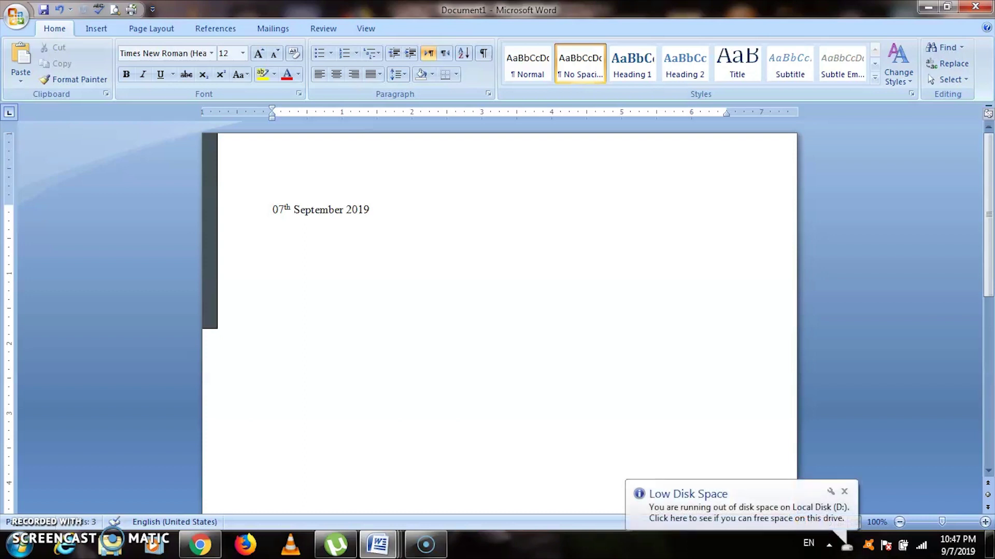
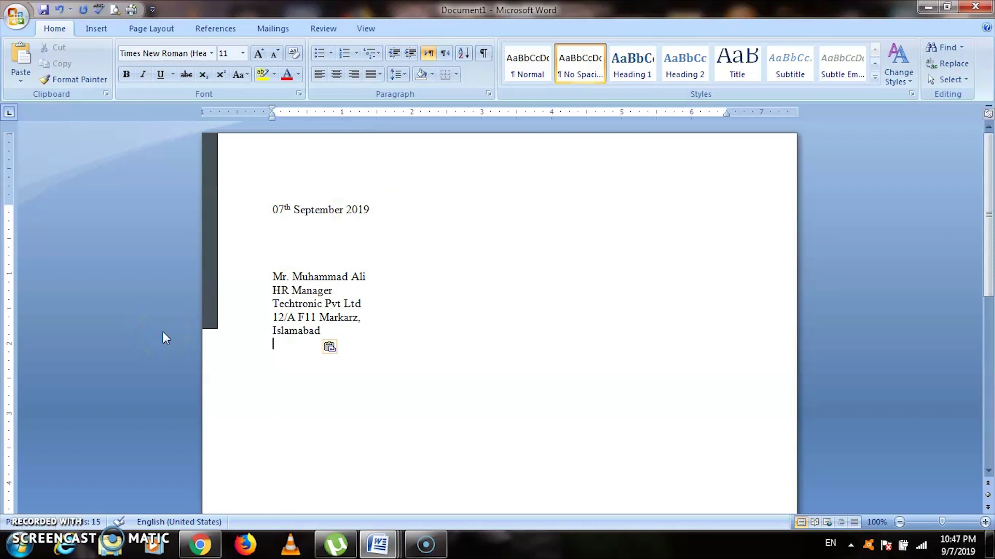
# Paste the recipient's address block, then add the salutation 'Dear' with the recipient's name.
pyautogui.press('Return')
pyautogui.press('Return')
pyautogui.write('Dear')
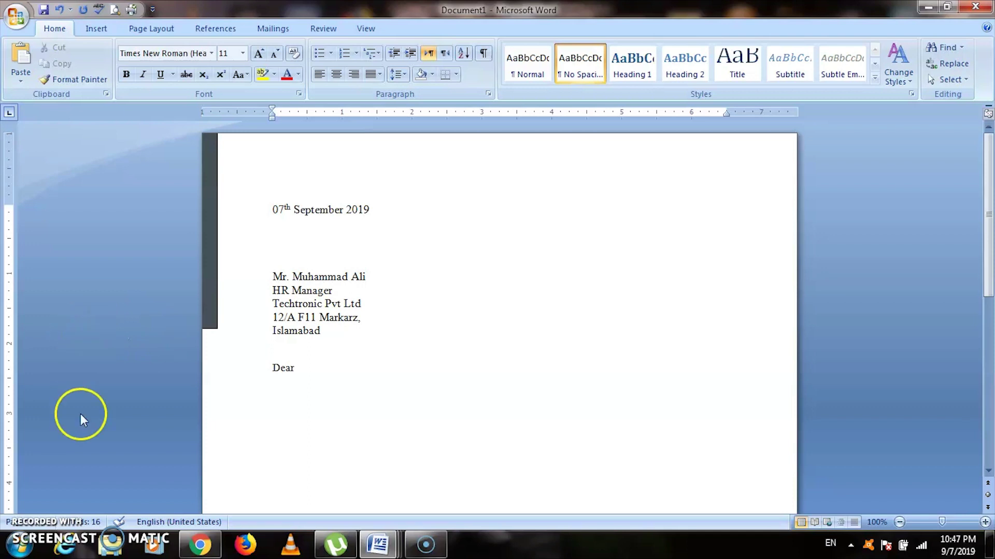
pyautogui.write('Mr. Ali,')
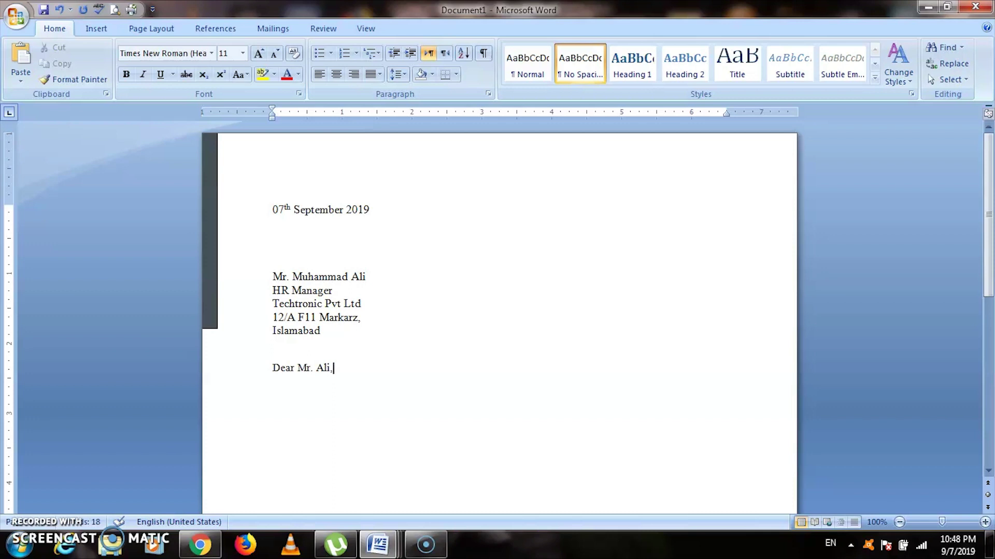
pyautogui.press('Return')
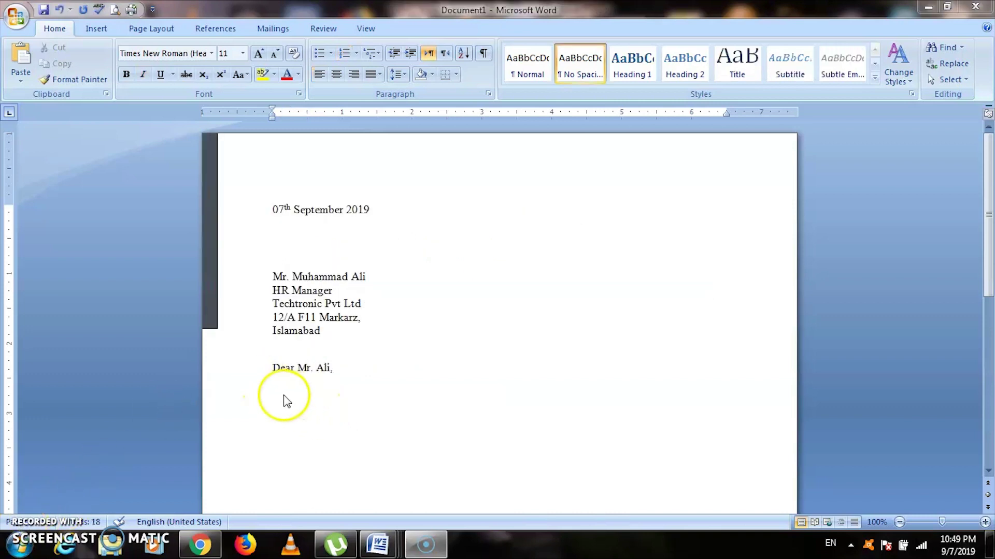
# Paste the opening Software Developer paragraph using Match Destination Formatting.
pyautogui.write('I am writing to express my interest for the position of Software Developer in your company. Currently being advertised on company web portal. Please find enclosed my resume for your consideration.')
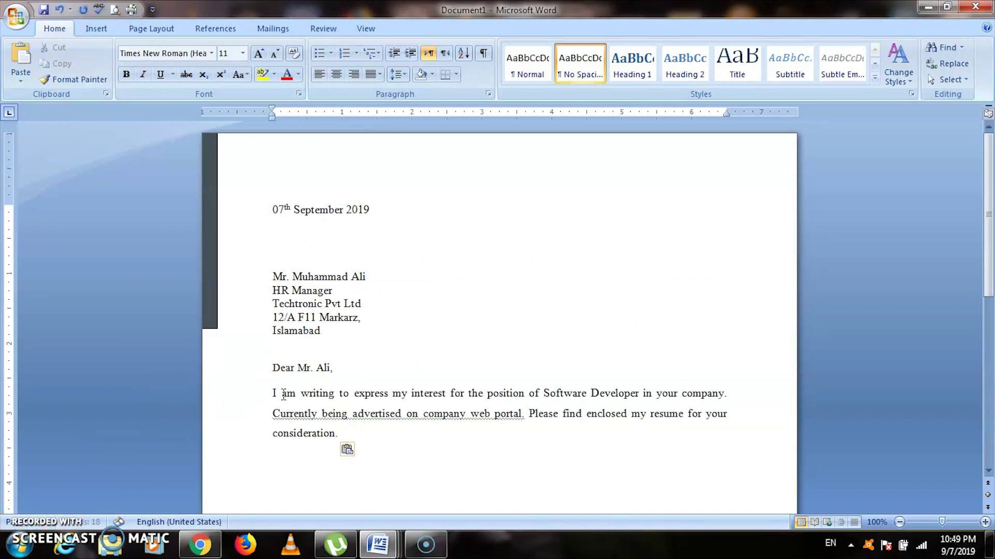
pyautogui.click(349, 449)
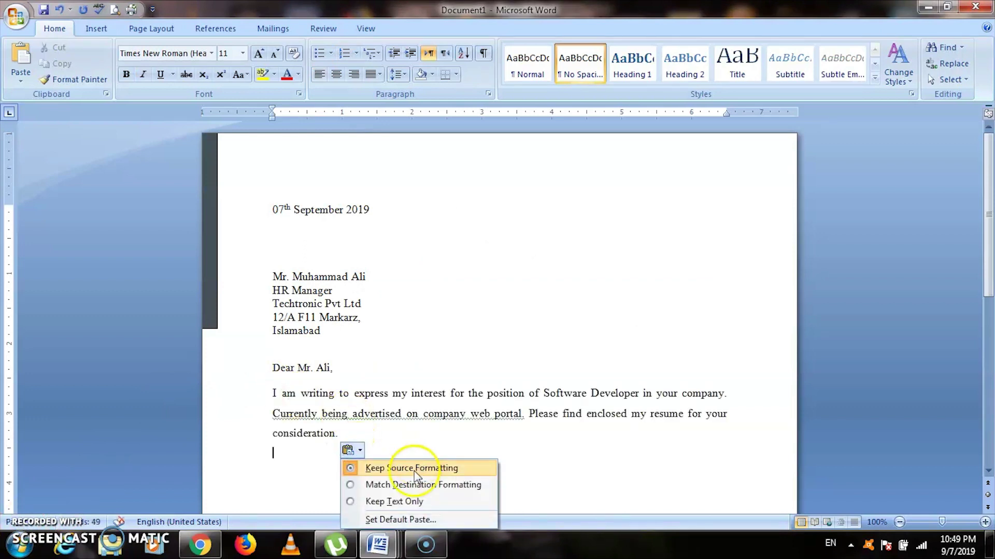
pyautogui.click(405, 485)
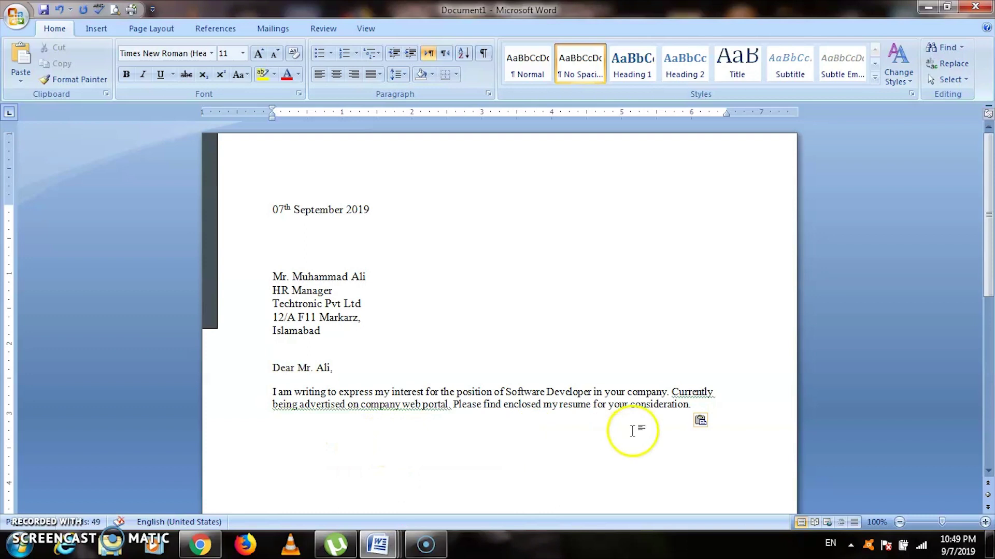
# Justify the opening paragraph with 1.5 line spacing and ignore its grammar warning.
pyautogui.moveTo(695, 413); pyautogui.dragTo(276, 393)
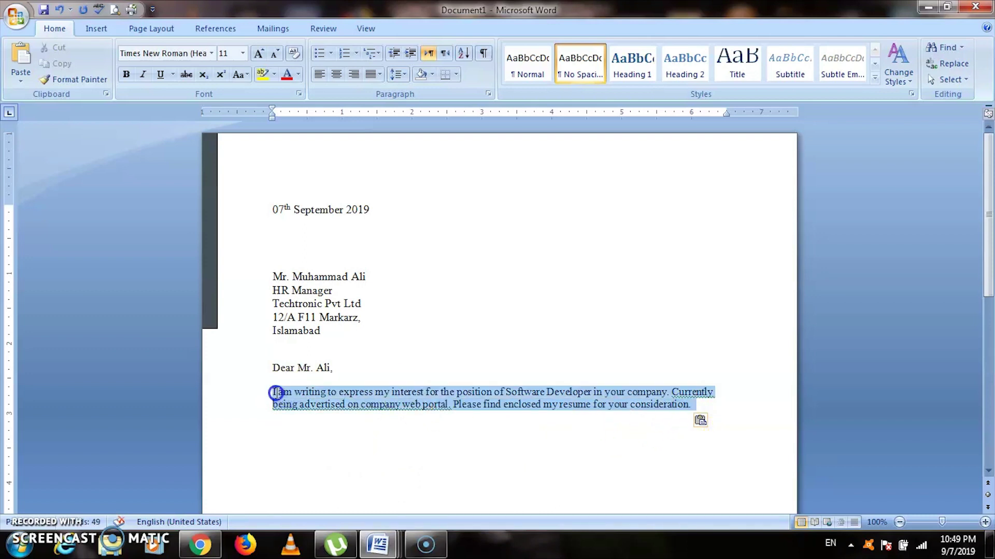
pyautogui.click(374, 74)
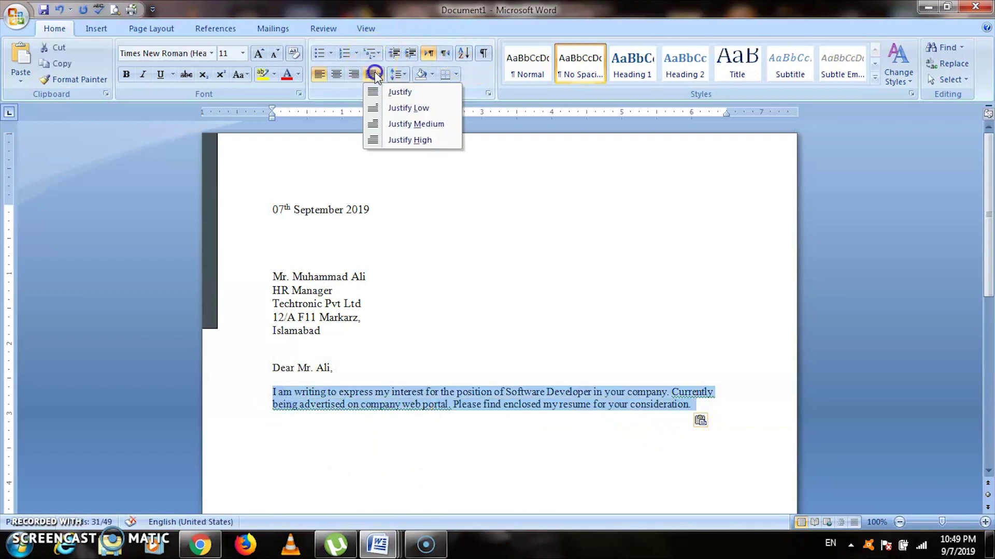
pyautogui.click(396, 92)
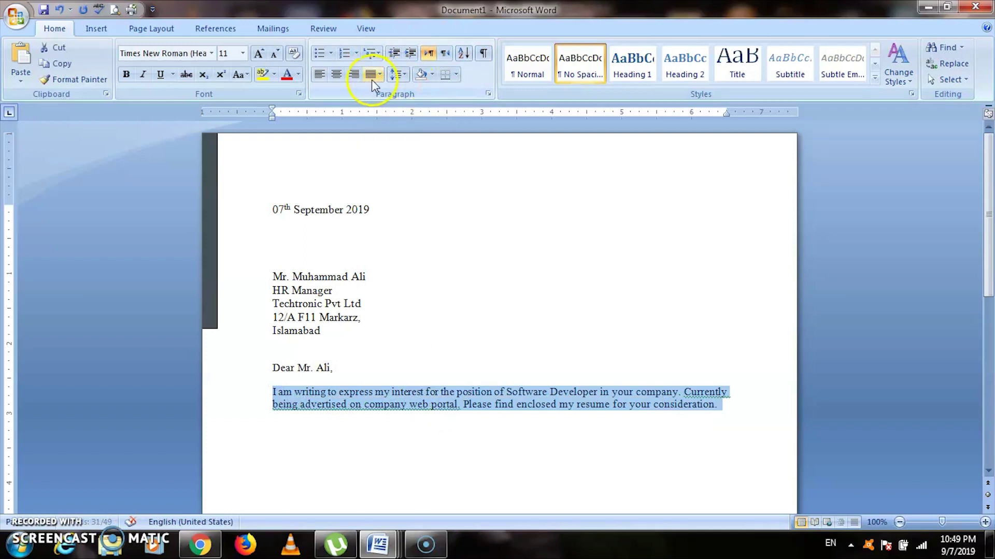
pyautogui.click(396, 74)
pyautogui.click(418, 124)
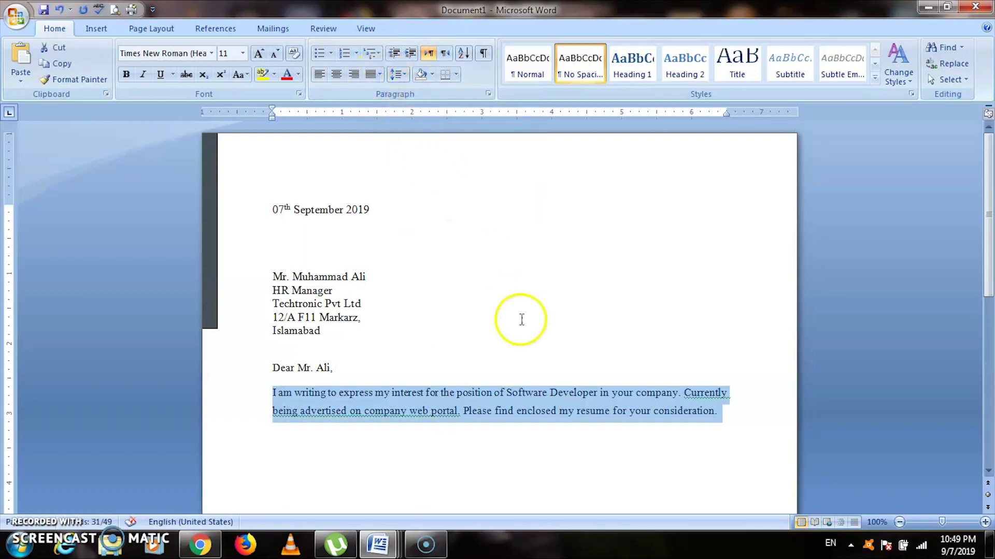
pyautogui.click(700, 394)
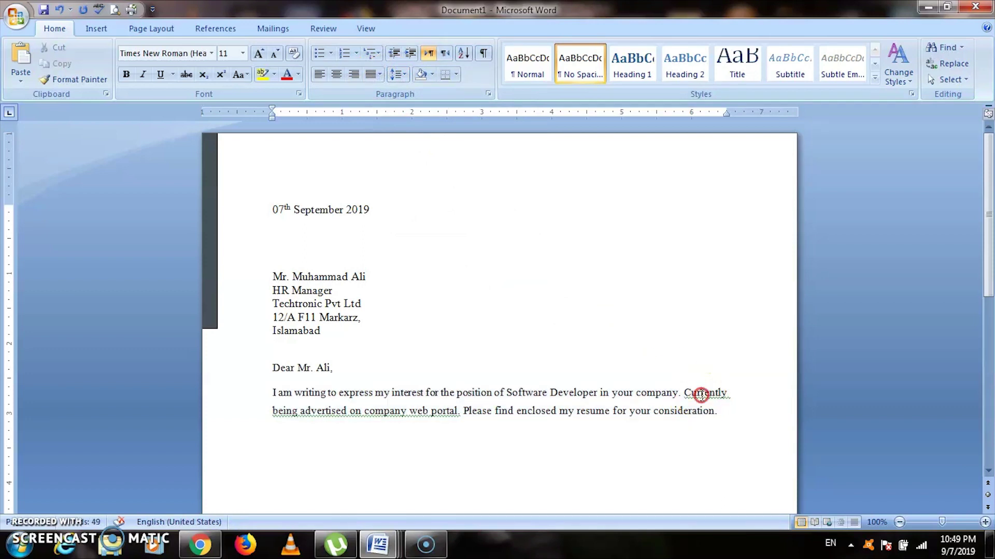
pyautogui.rightClick(700, 395)
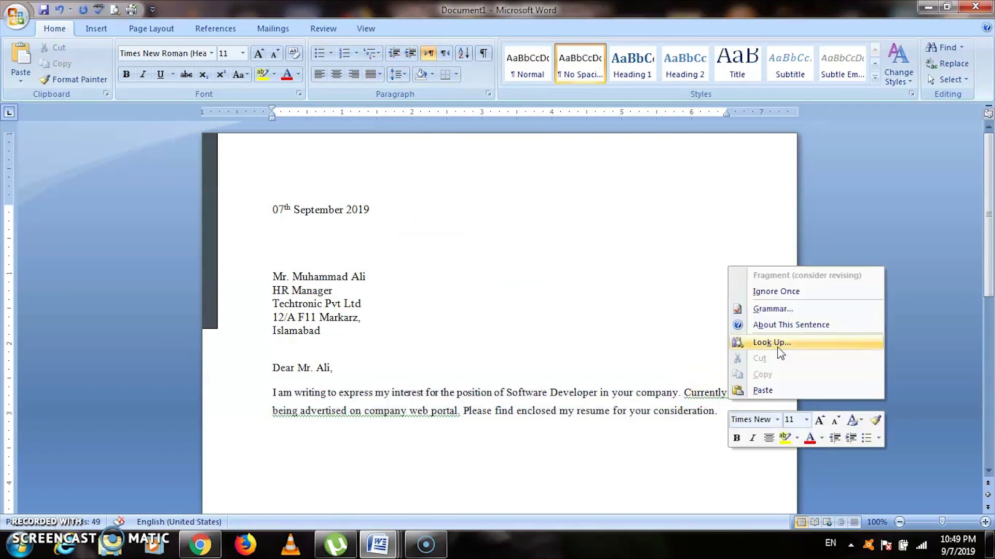
pyautogui.click(794, 291)
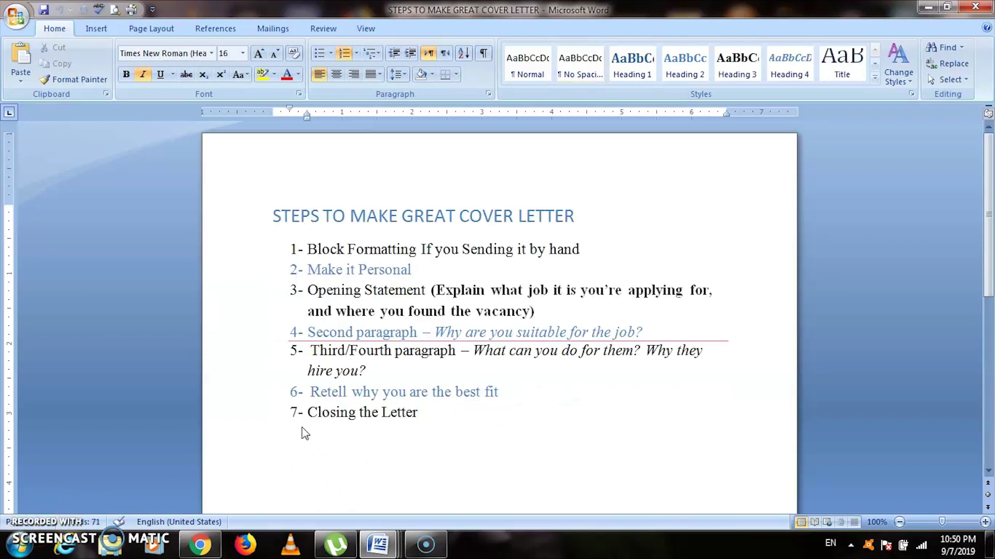
# Return to Document1 to add the paragraph on the computer science degree and 3.75 GPA.
pyautogui.click(455, 343)
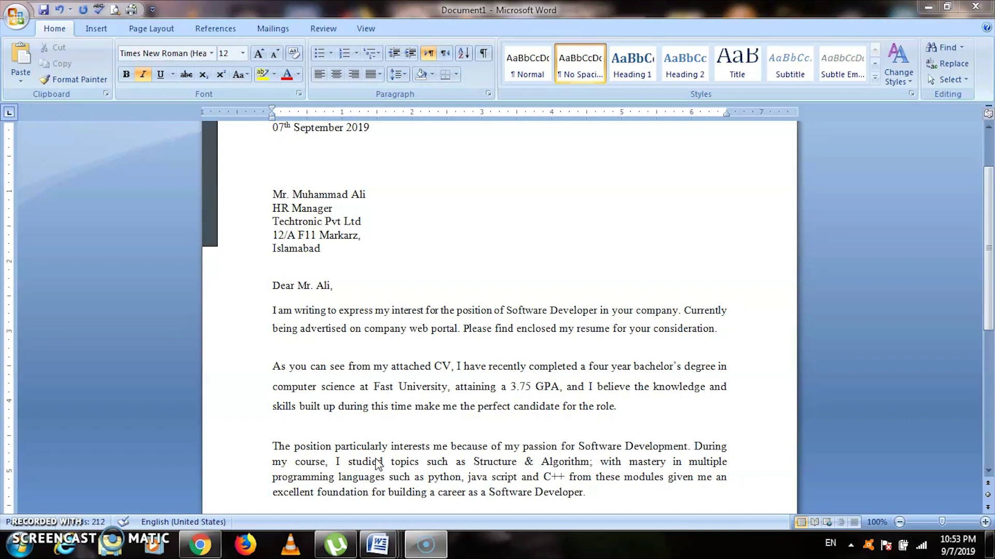
# Add the justified paragraph on the passion for Software Development and the programming topics studied.
pyautogui.click(847, 440)
# Add the justified paragraph on freelance AI applications and the online advanced programming course.
pyautogui.scroll(-3, 977, 277)
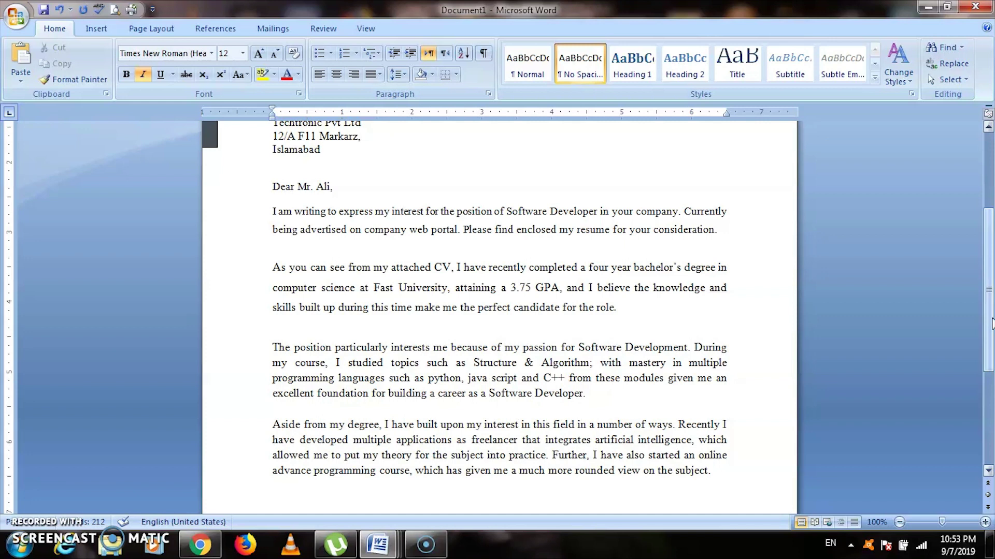
pyautogui.click(649, 454)
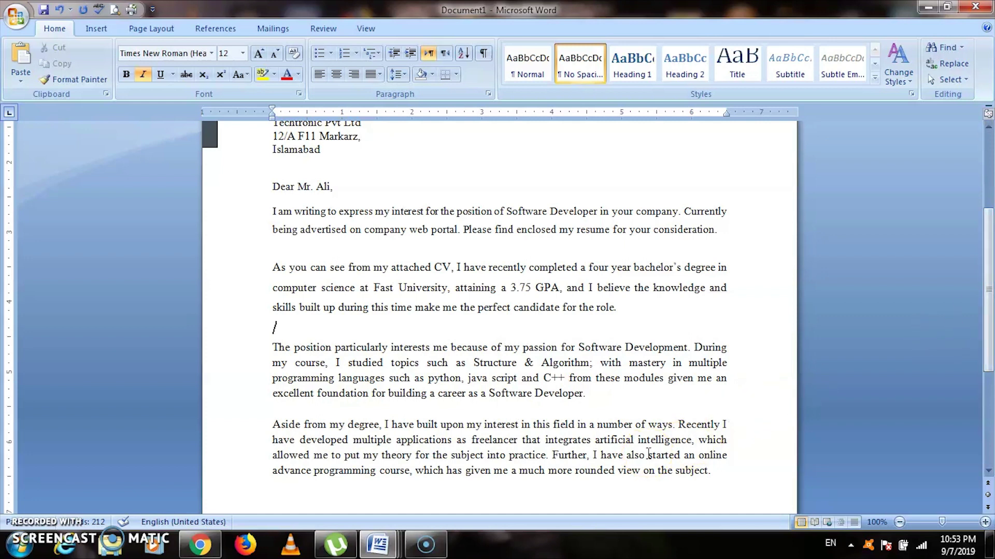
pyautogui.click(616, 445)
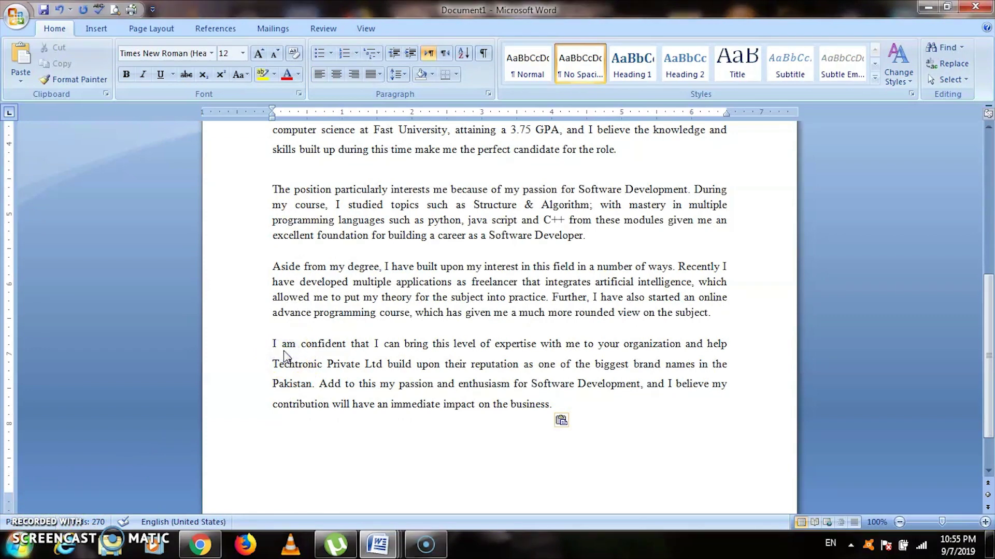
# Move the cursor back to the start of the fifth paragraph about Techtronic Private Ltd.
pyautogui.press('Up')
pyautogui.press('Up')
pyautogui.press('Up')
pyautogui.press('Up')
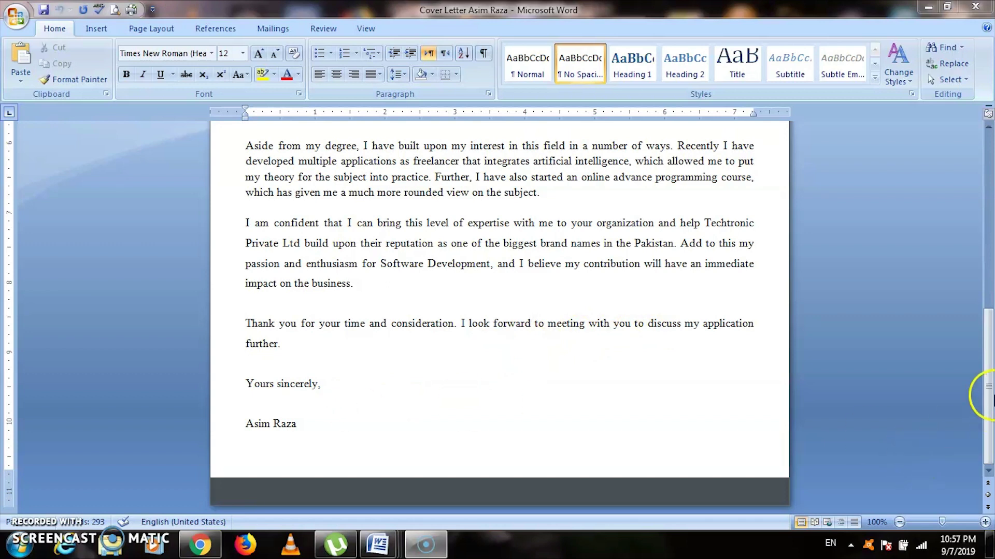
# Scroll back up through the completed letter from the closing to the date.
pyautogui.moveTo(990, 398); pyautogui.dragTo(990, 220)
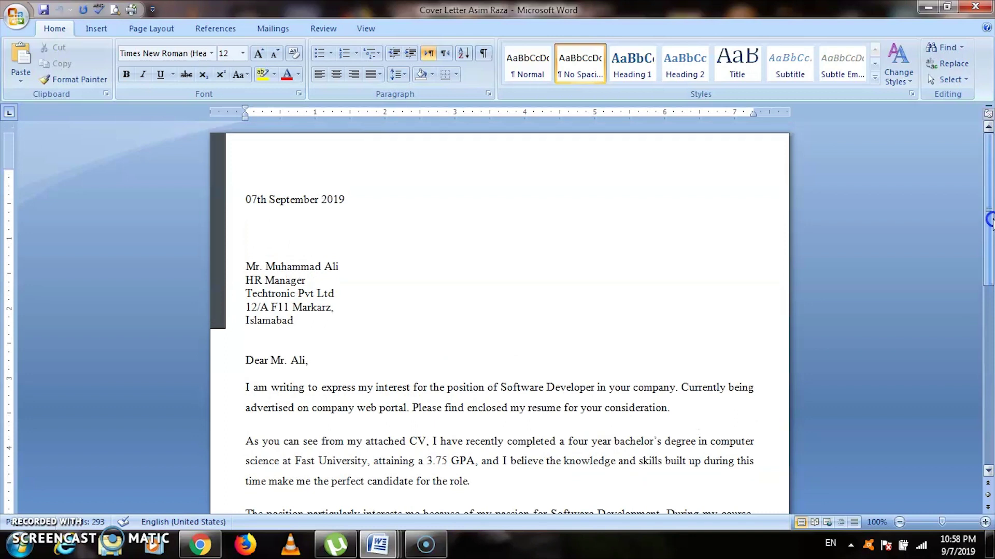